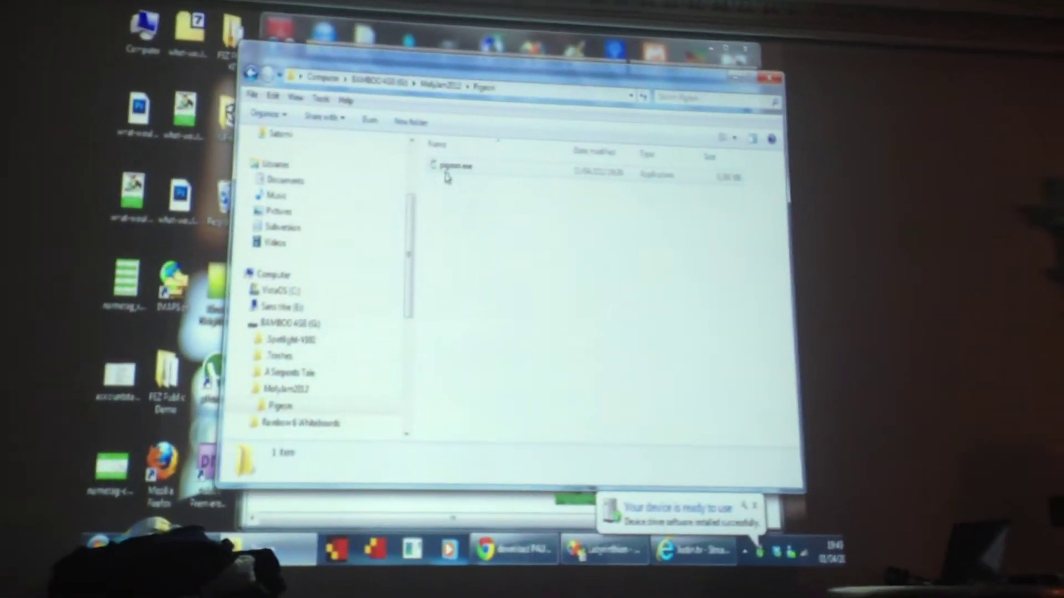
Step: Glance at the livestream page, then launch pigeon.exe from the Pigeon folder
key(alt+Tab)
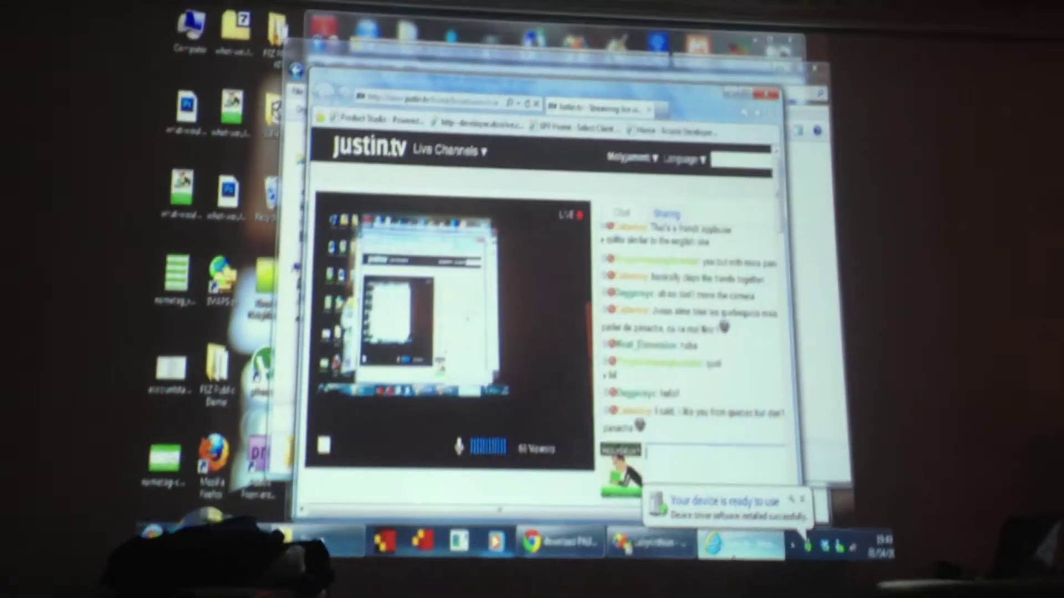
key(alt+Tab)
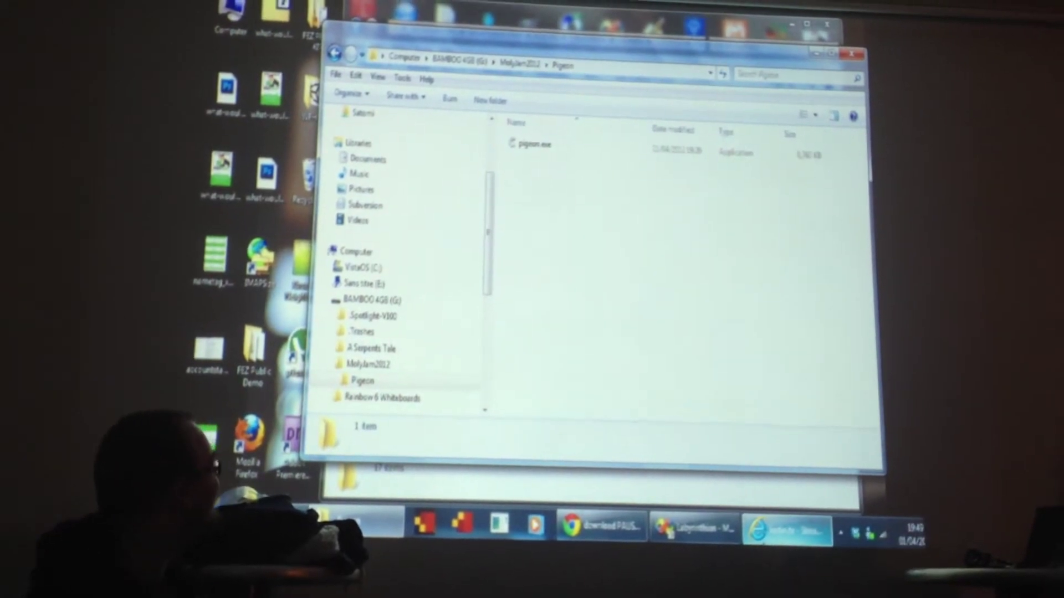
click(829, 533)
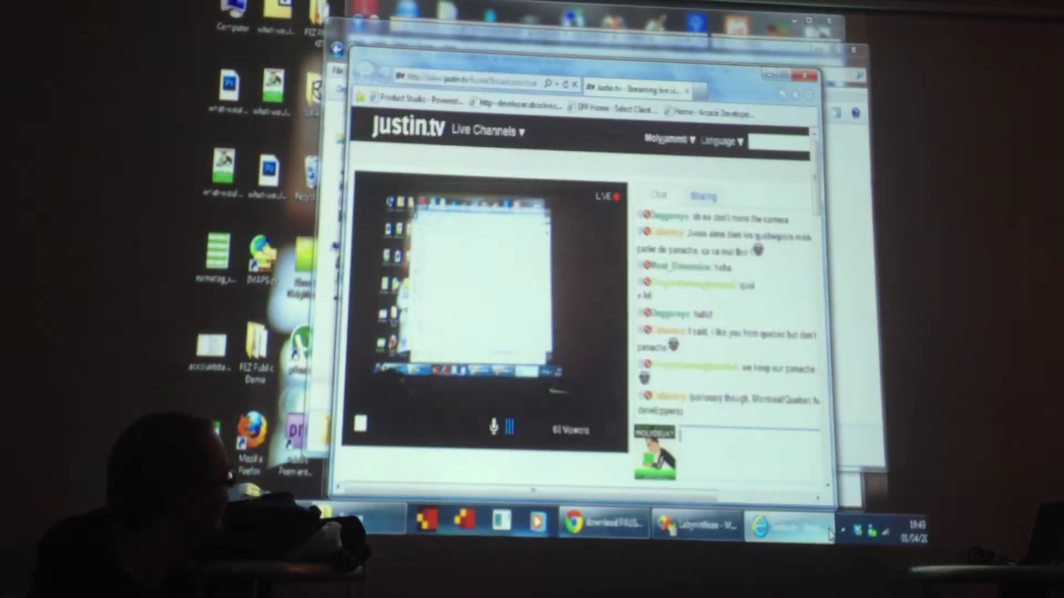
click(830, 533)
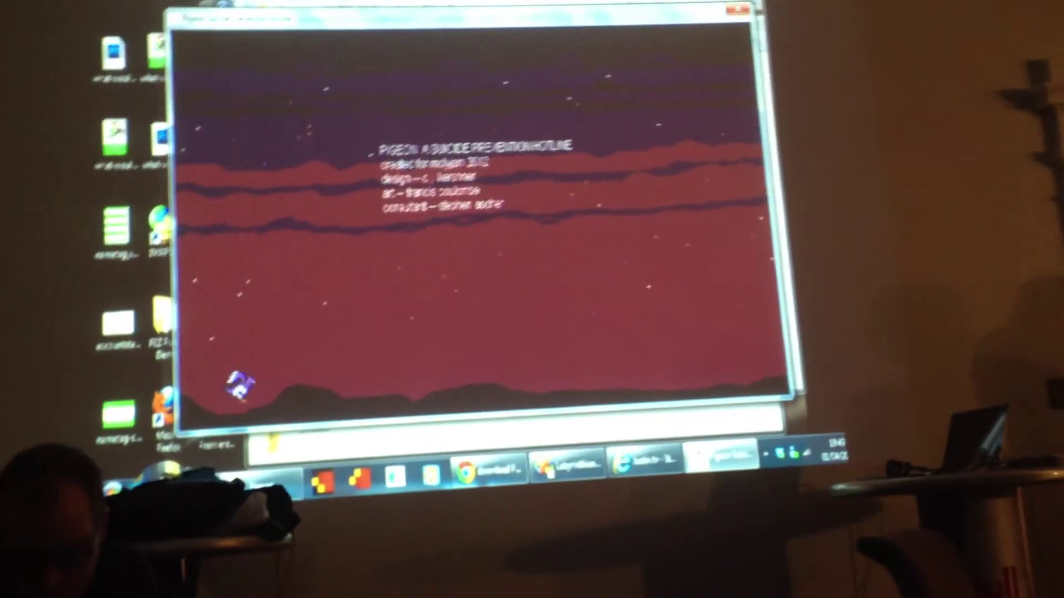
Step: Fly the pigeon up and right into the green 'Fly into this area' box
key(Up)
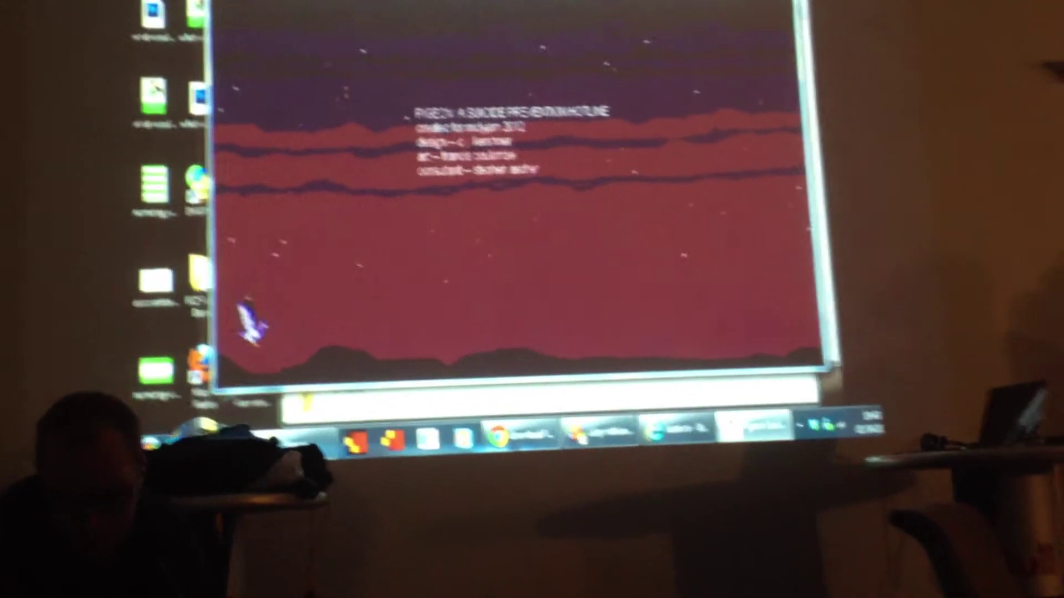
key(Up)
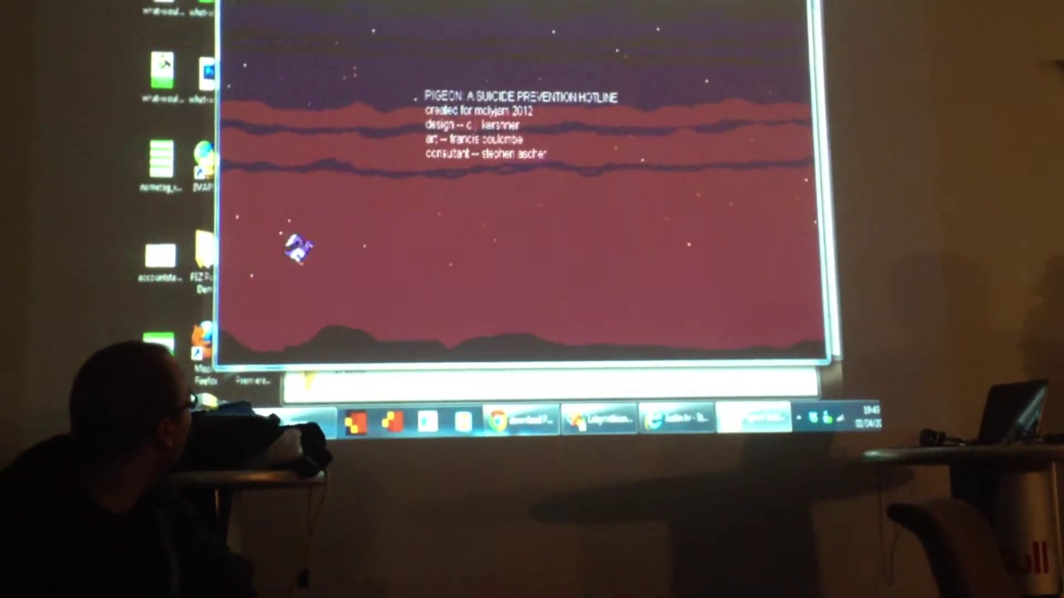
key(Right)
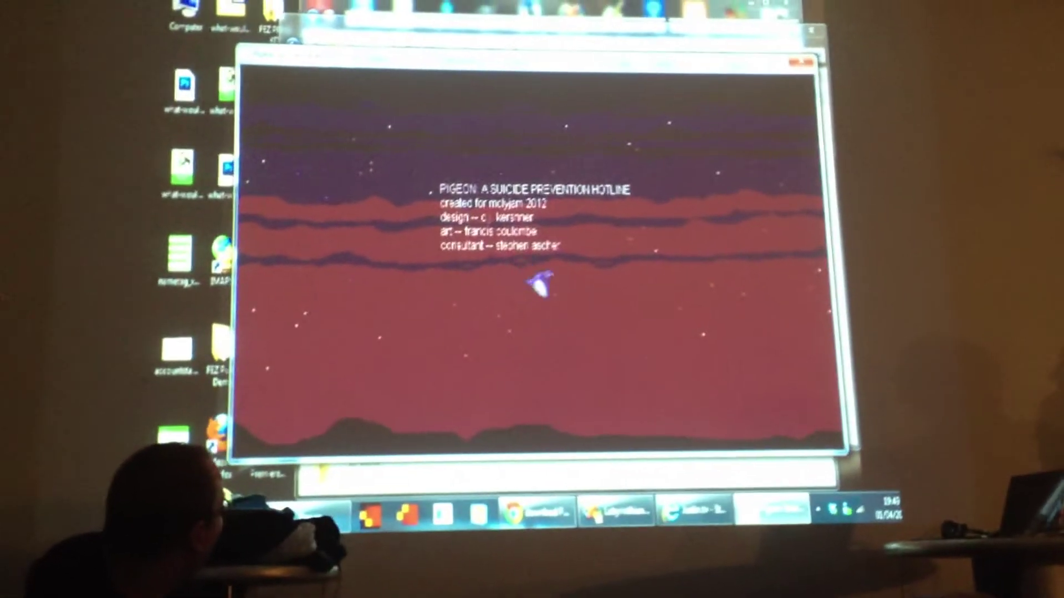
key(Right)
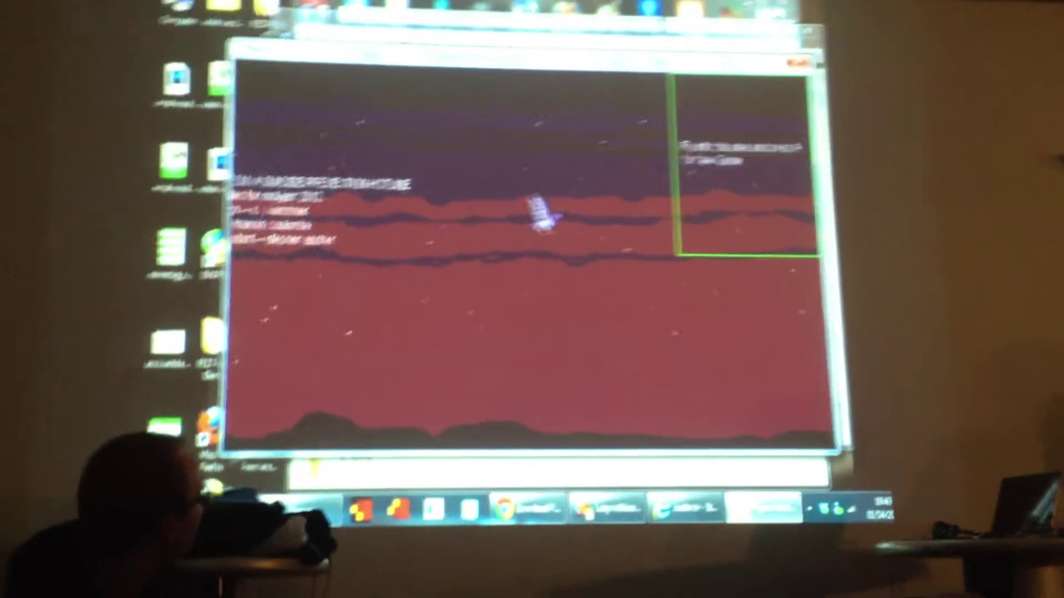
key(Right)
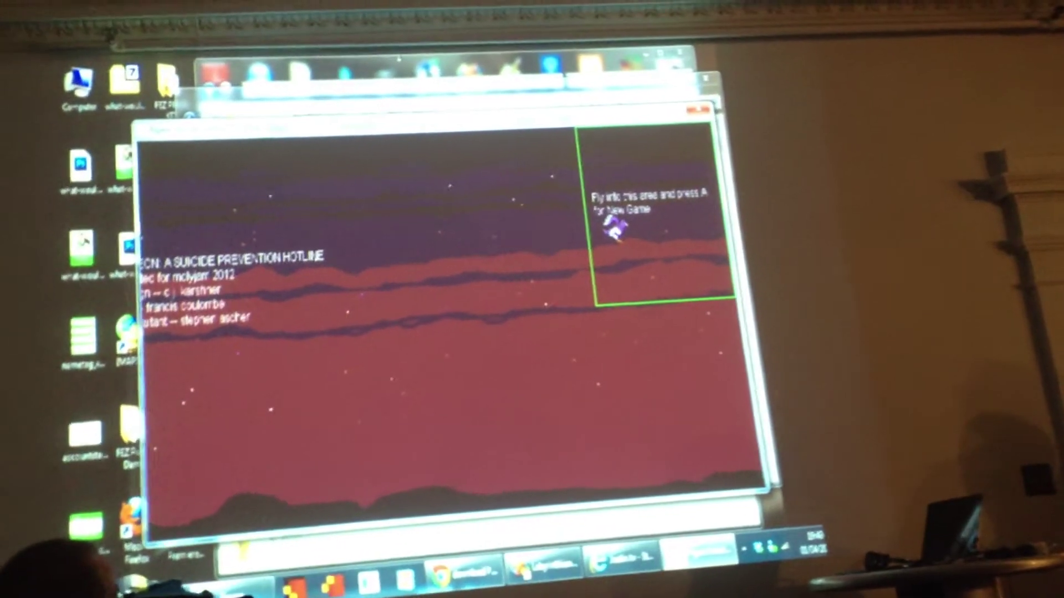
key(a)
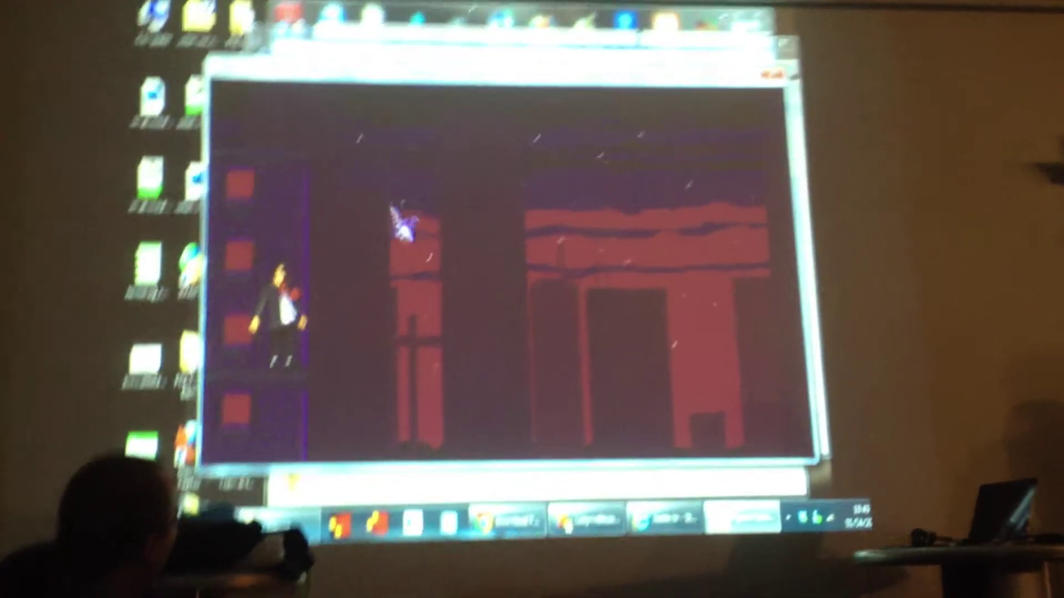
Step: Fly the pigeon rightward over the city past the buildings
key(Left)
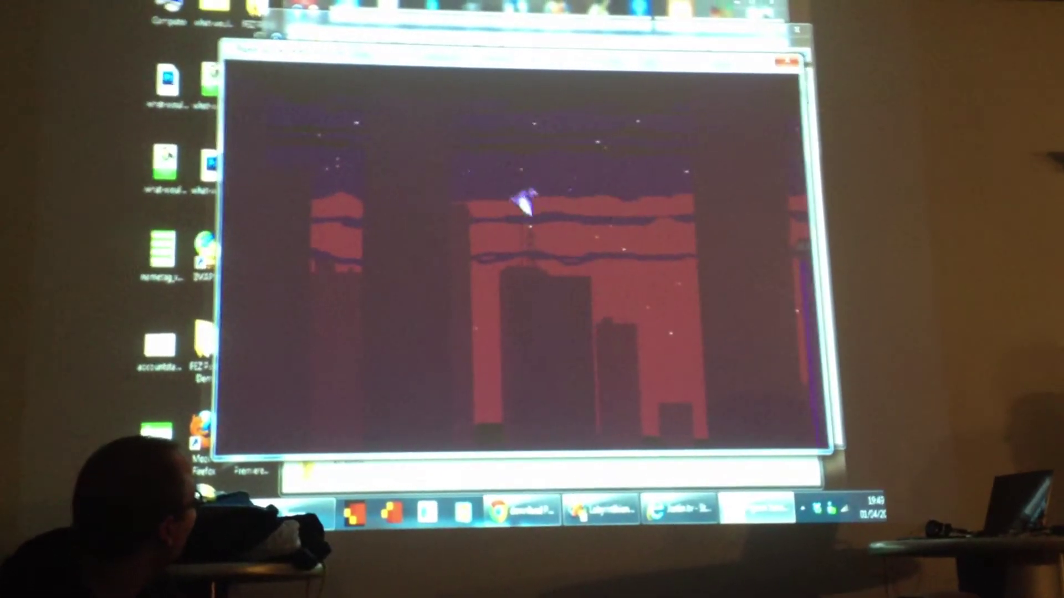
key(Right)
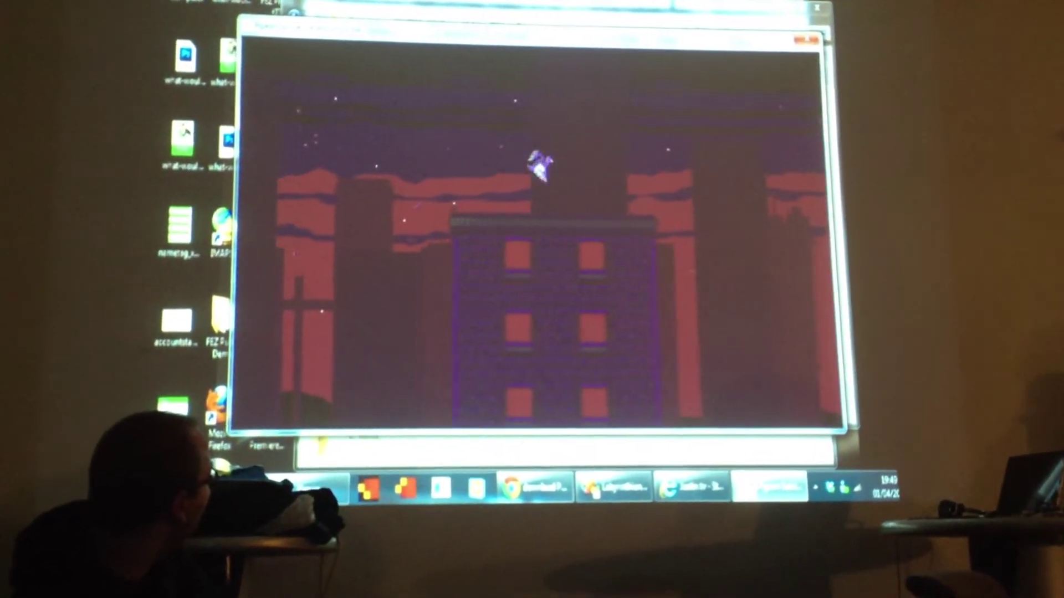
key(Right)
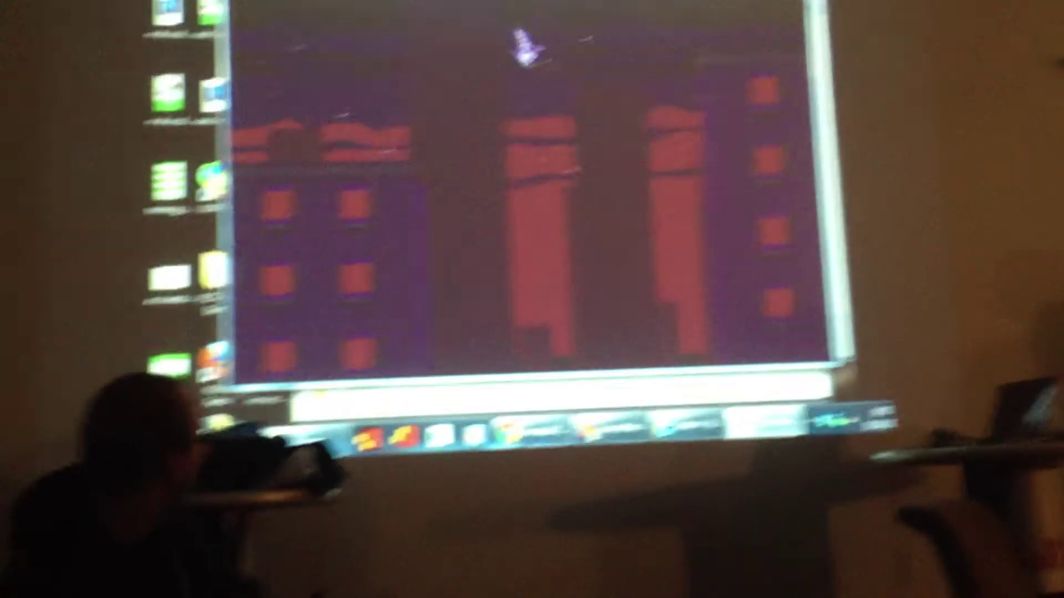
key(Right)
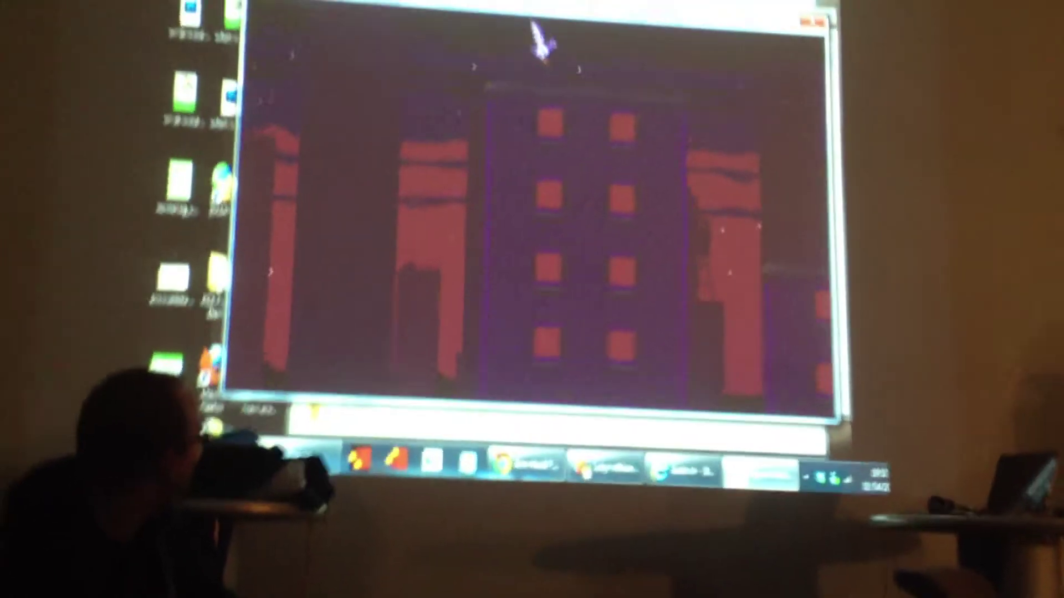
key(Right)
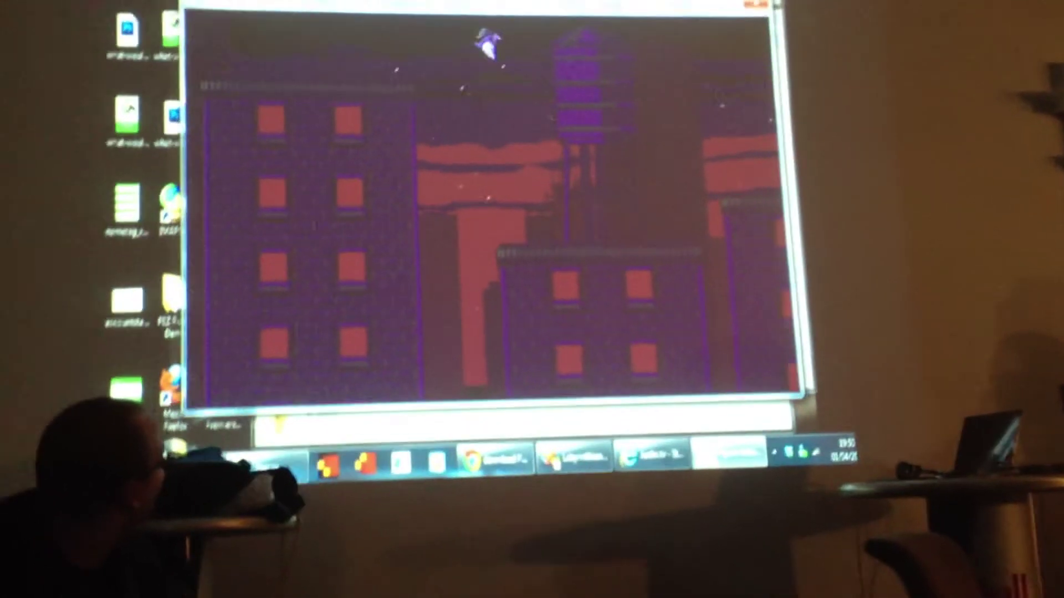
key(Right)
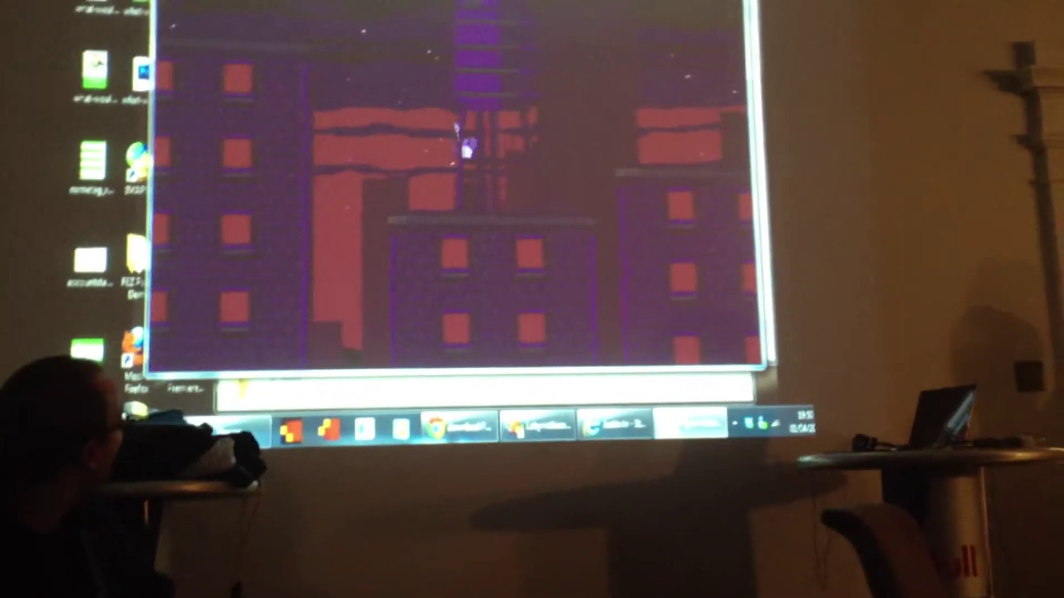
key(Right)
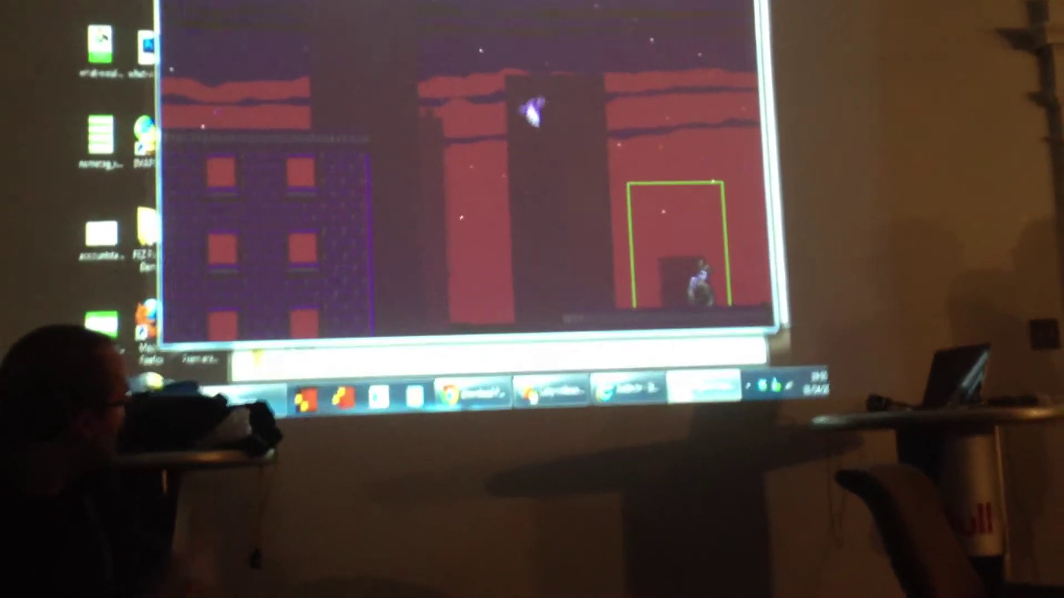
Step: Dip toward the yellow doorway, then climb left over the rooftops
key(Down)
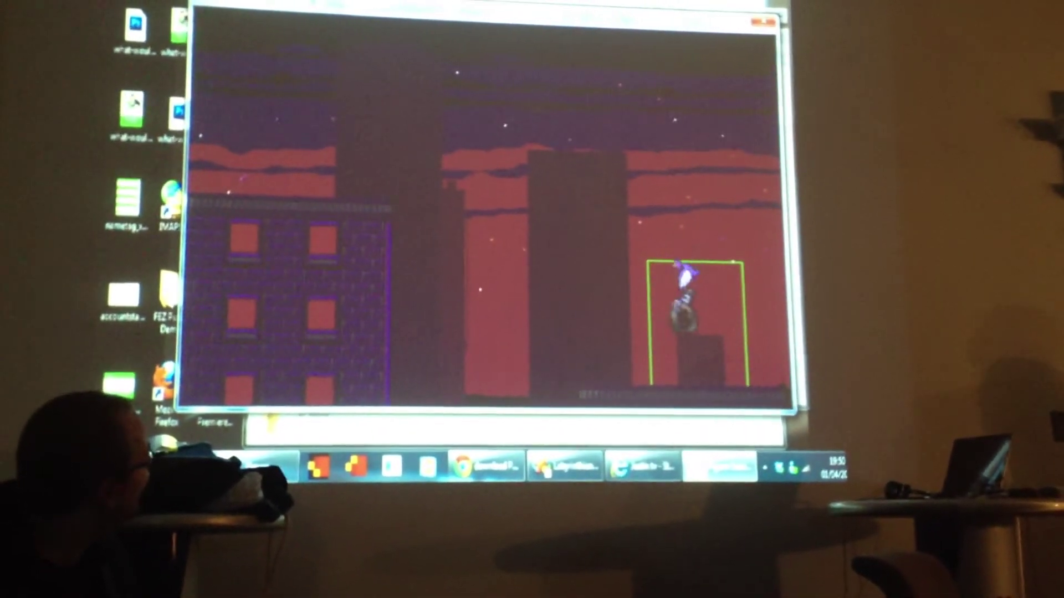
key(Right)
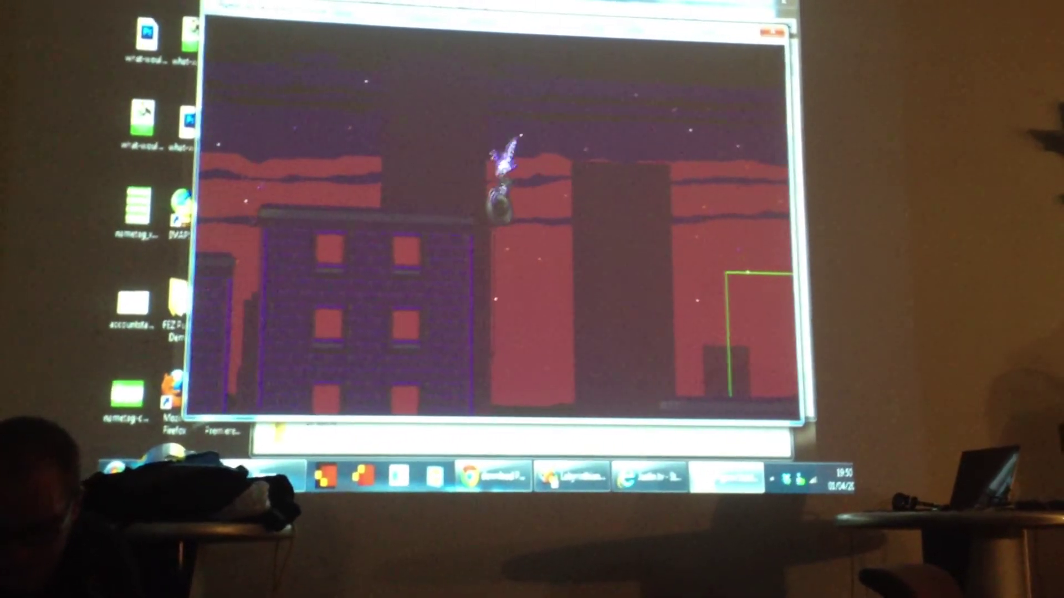
key(Up)
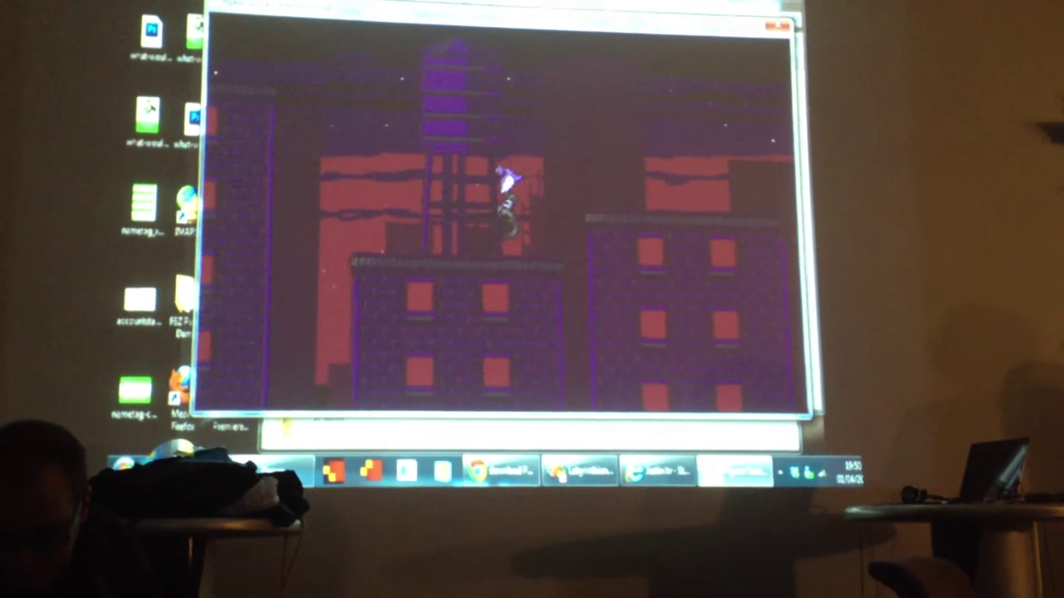
key(Left)
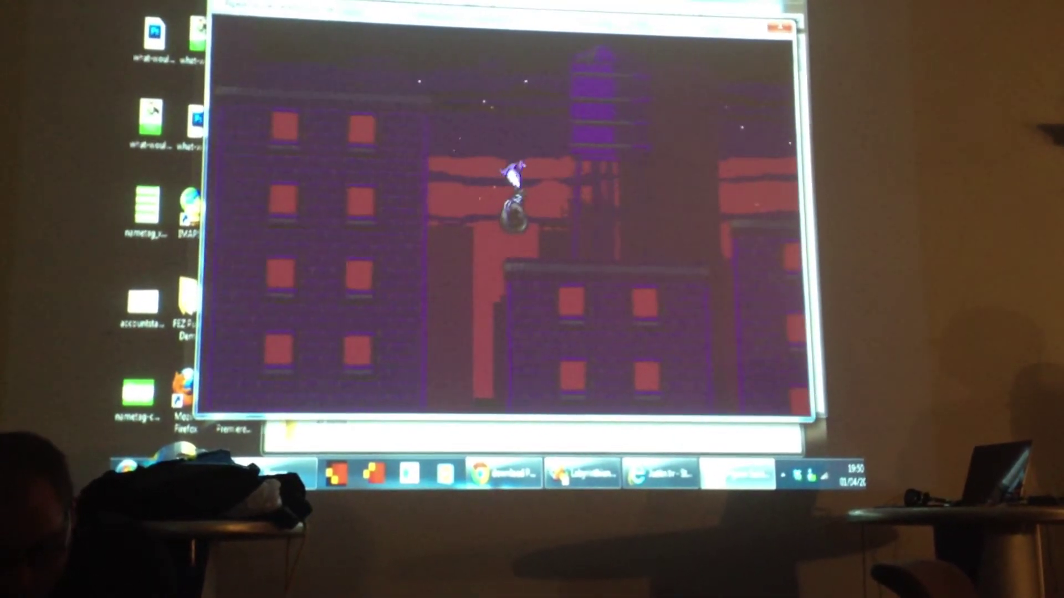
key(Left)
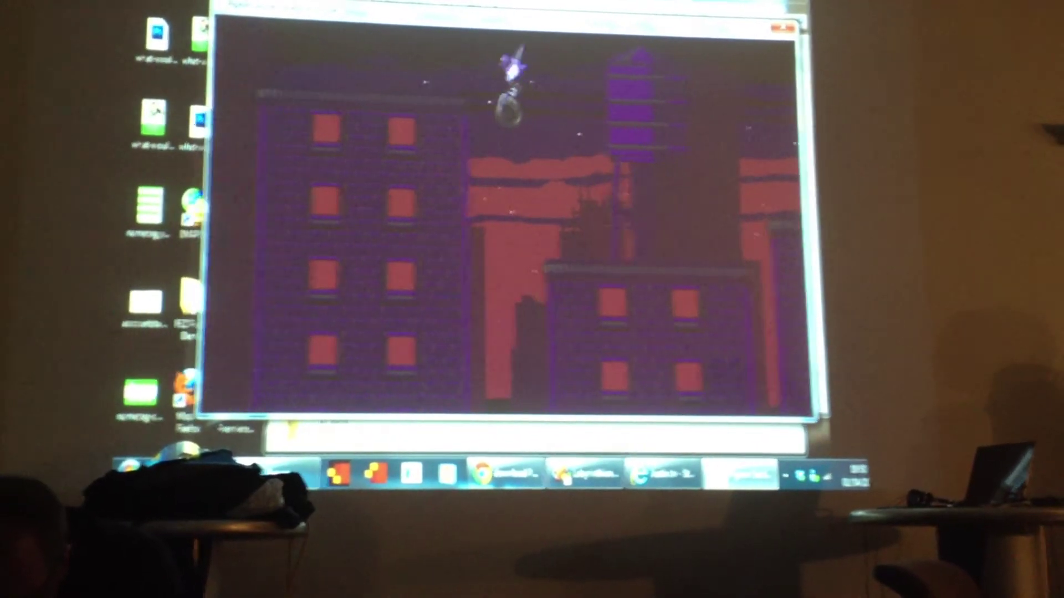
Step: Cross the skyline, descend to the businessman and acknowledge the delivery message
key(Right)
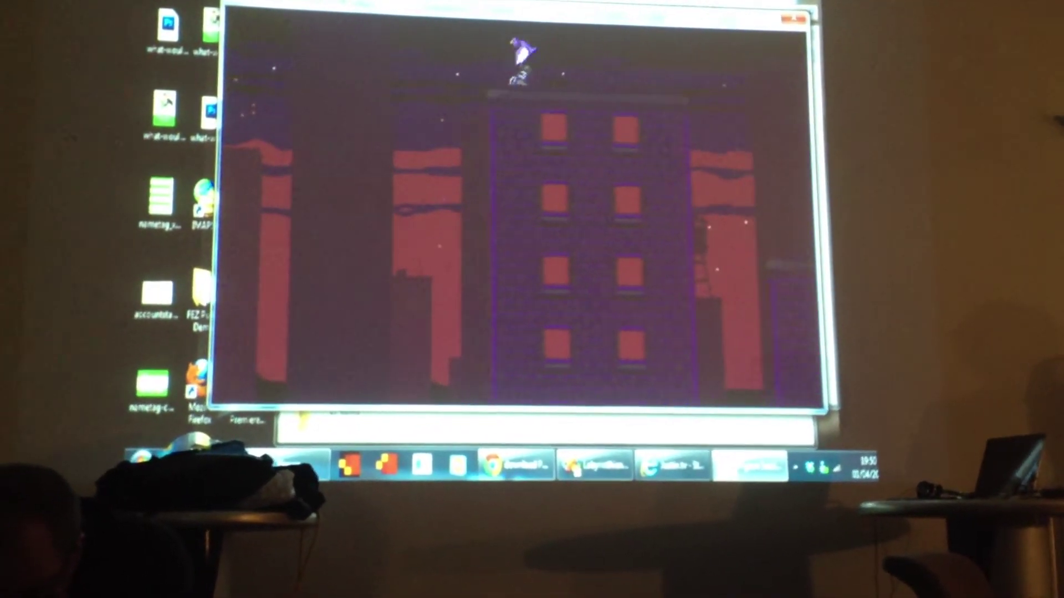
key(Right)
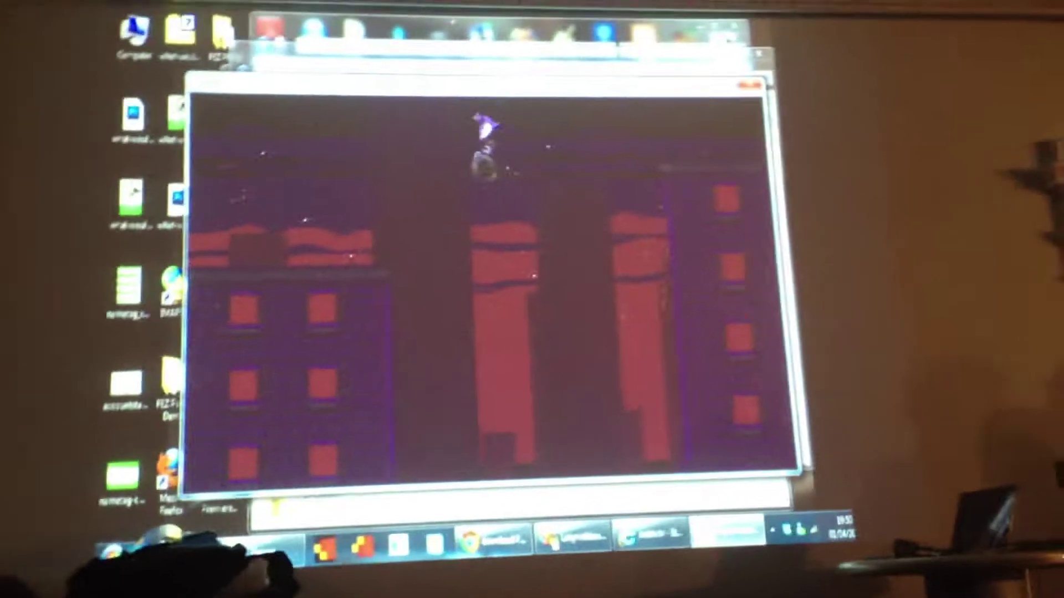
key(Right)
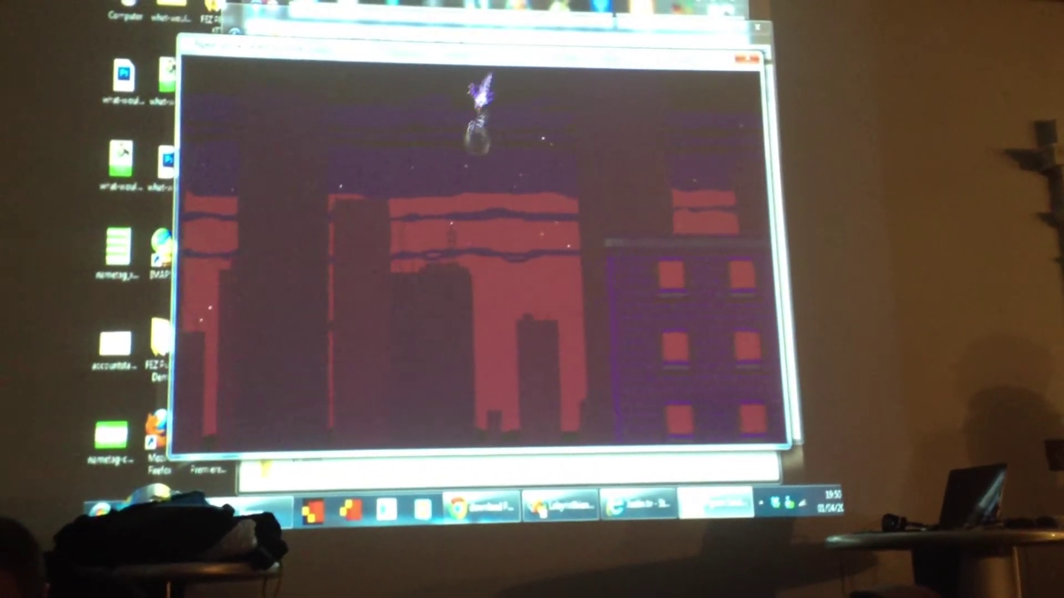
key(Right)
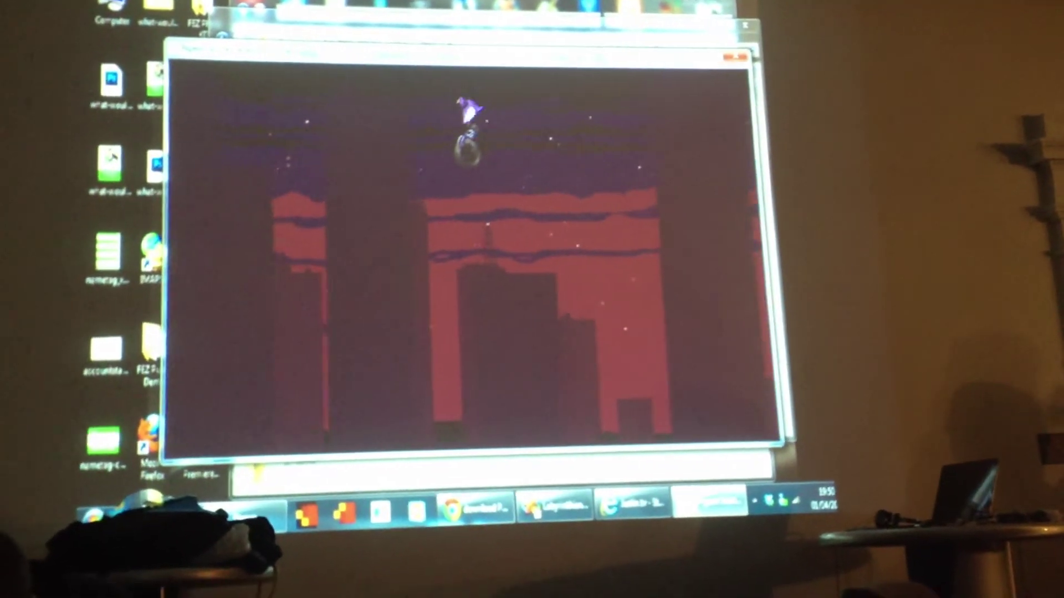
key(Left)
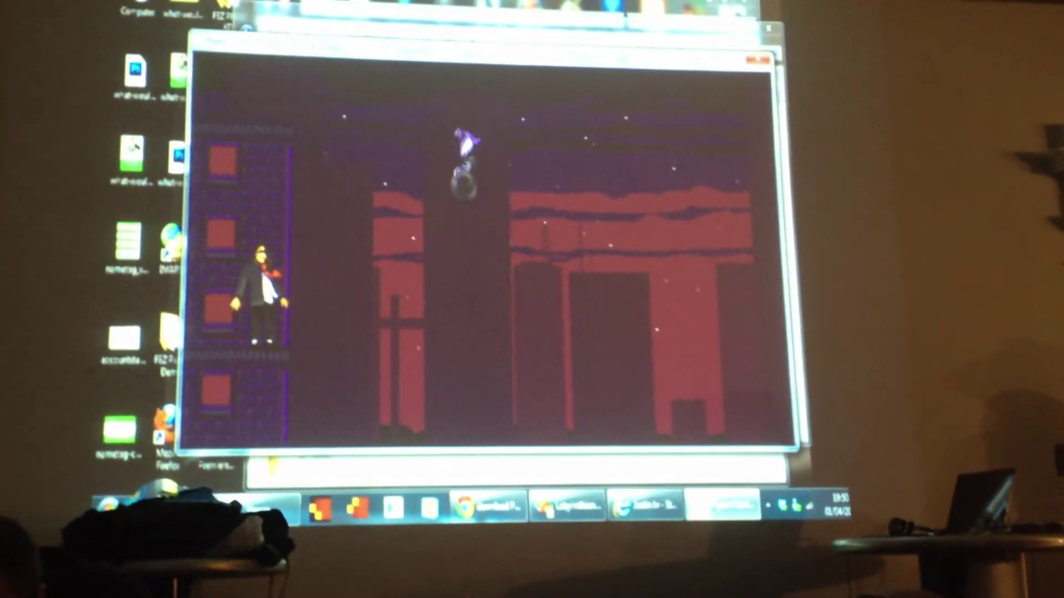
key(Left)
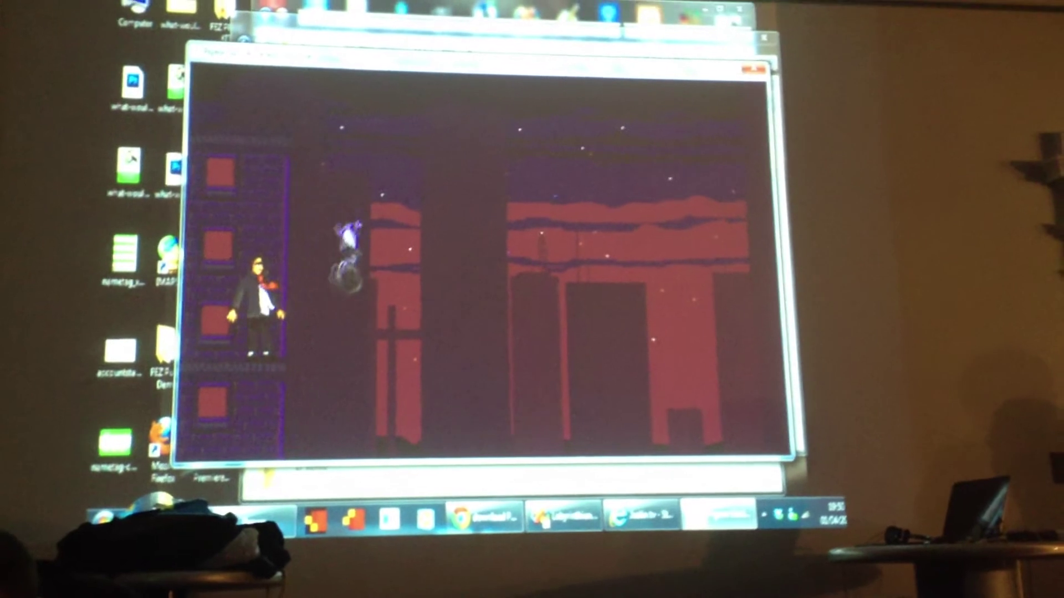
key(Return)
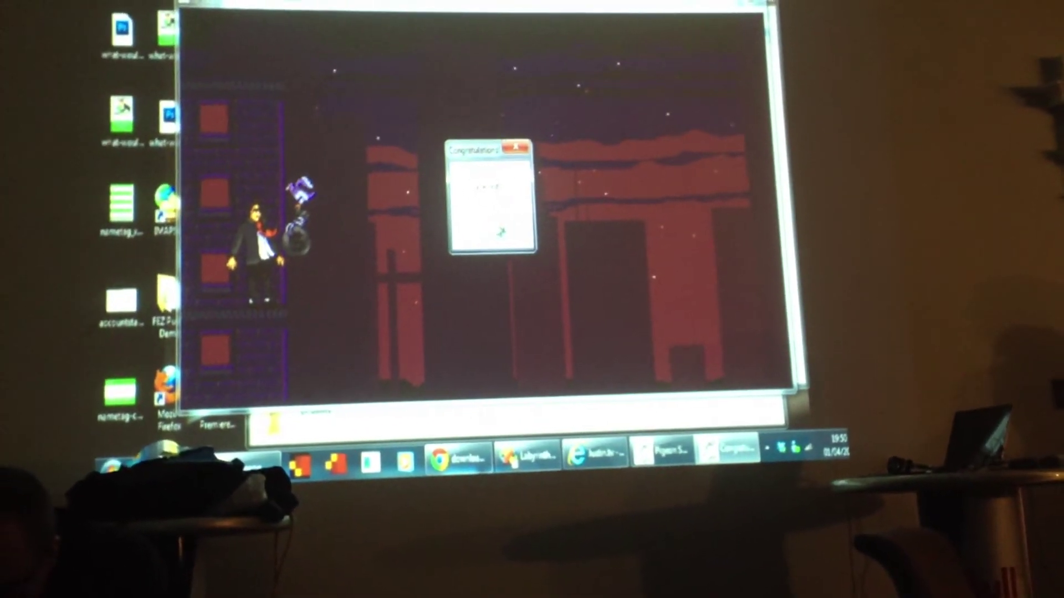
Step: Accept the Congratulations dialog with OK to begin the next level
click(503, 219)
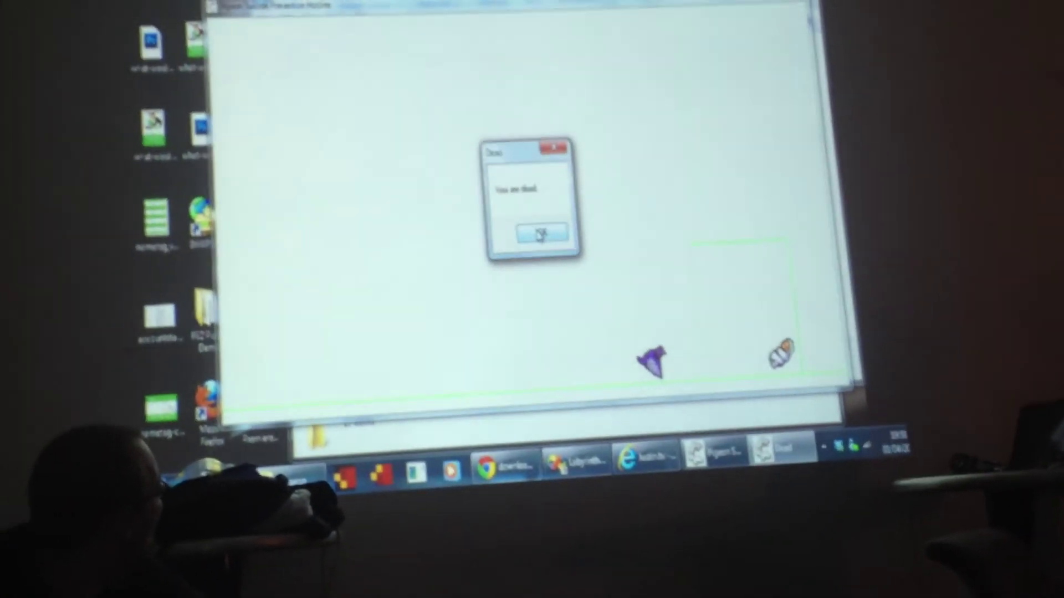
Step: Accept the 'You are dead' dialog, then quit the game with Escape
click(532, 232)
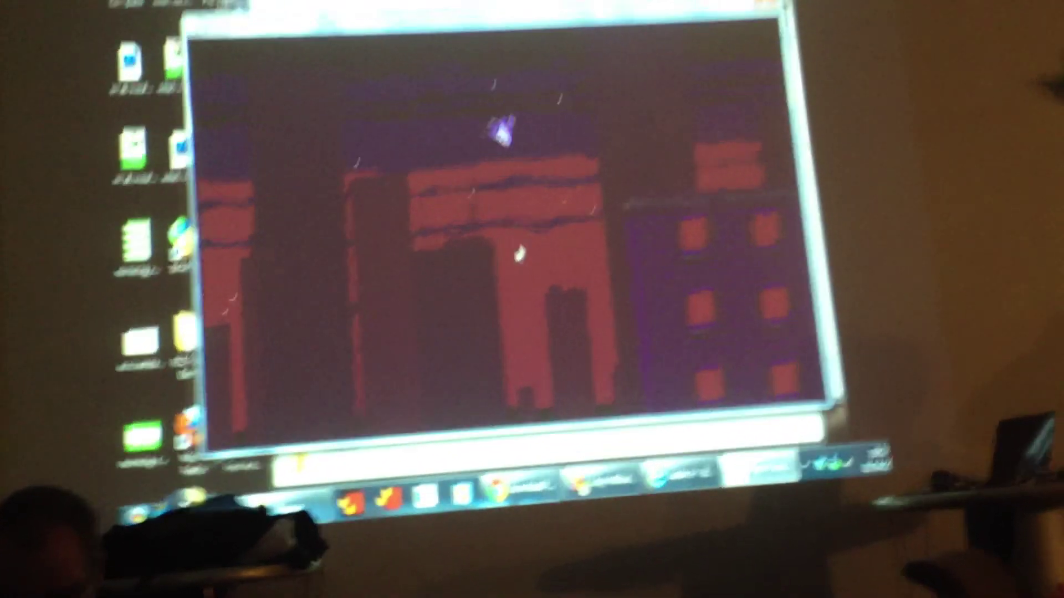
key(Escape)
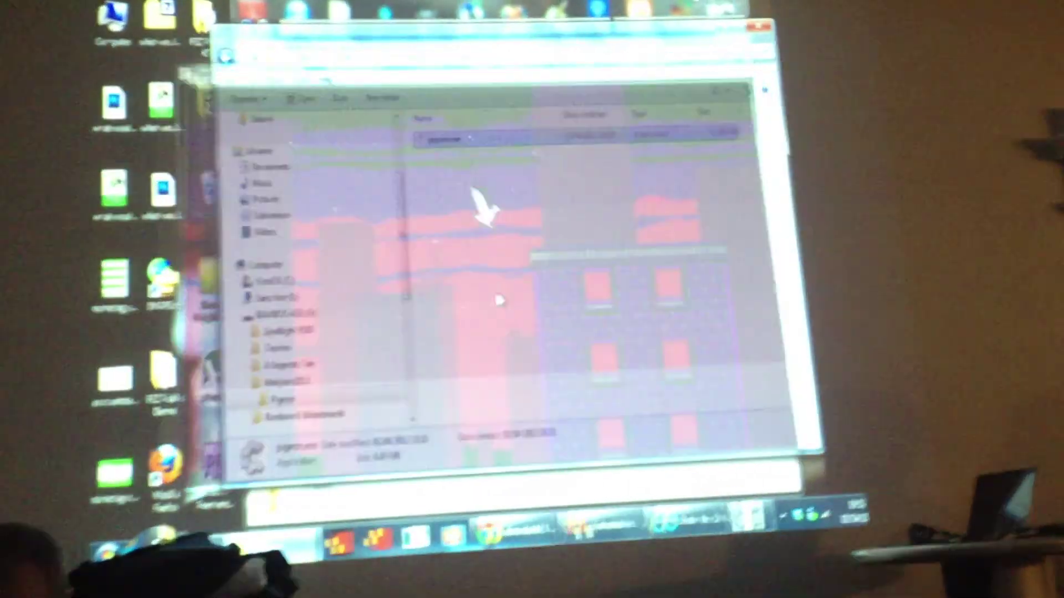